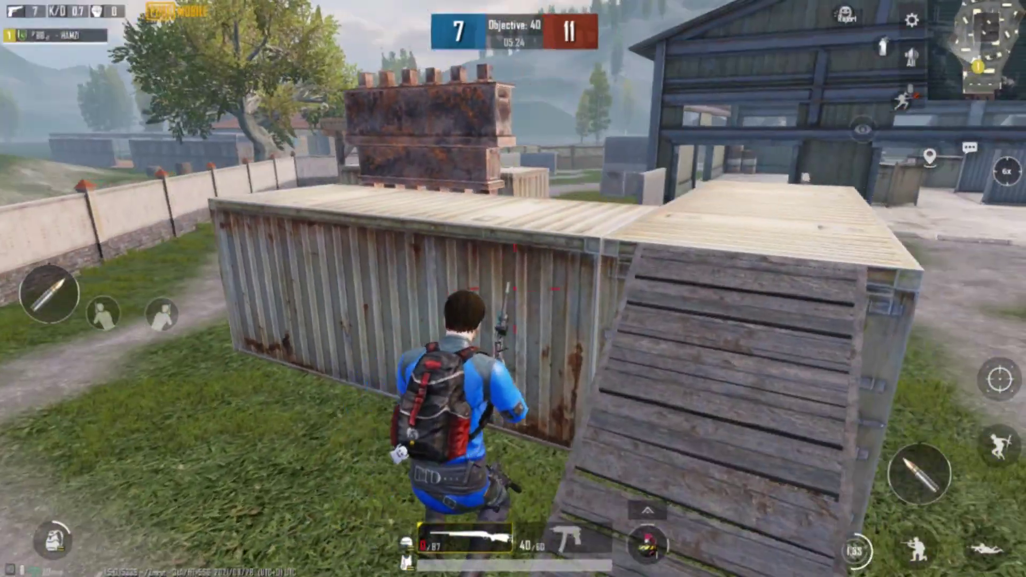
key(w)
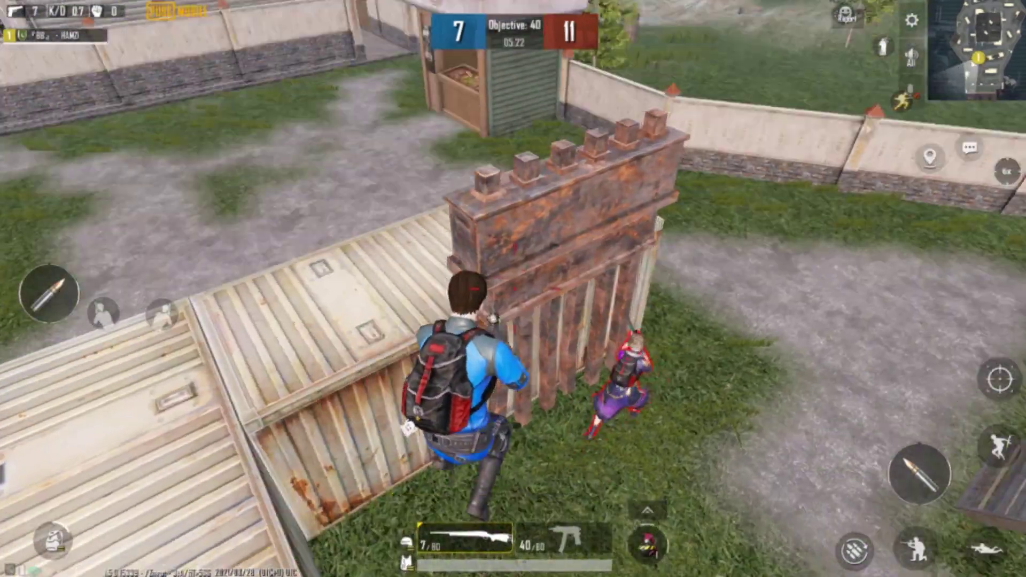
key(w)
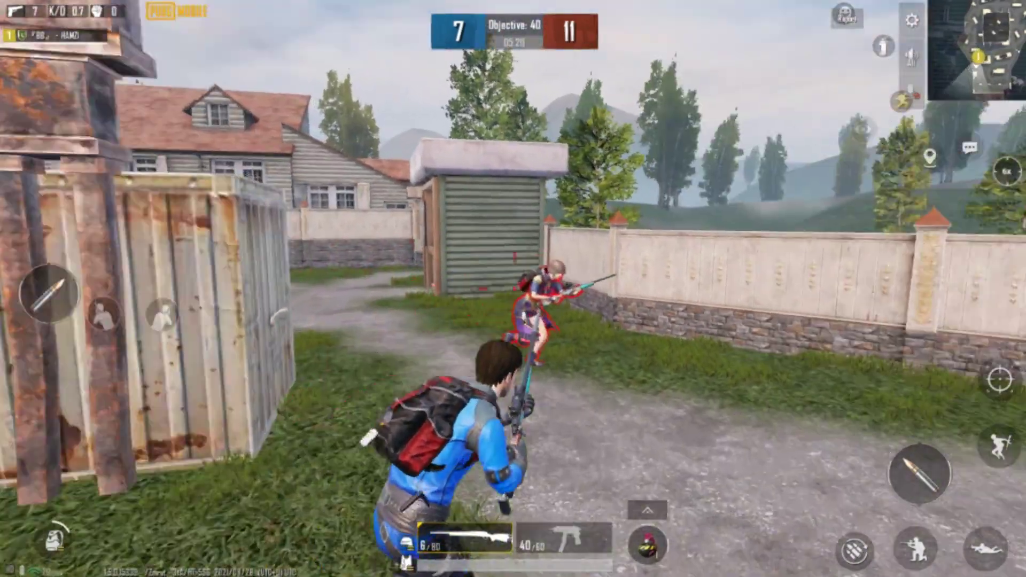
click(513, 288)
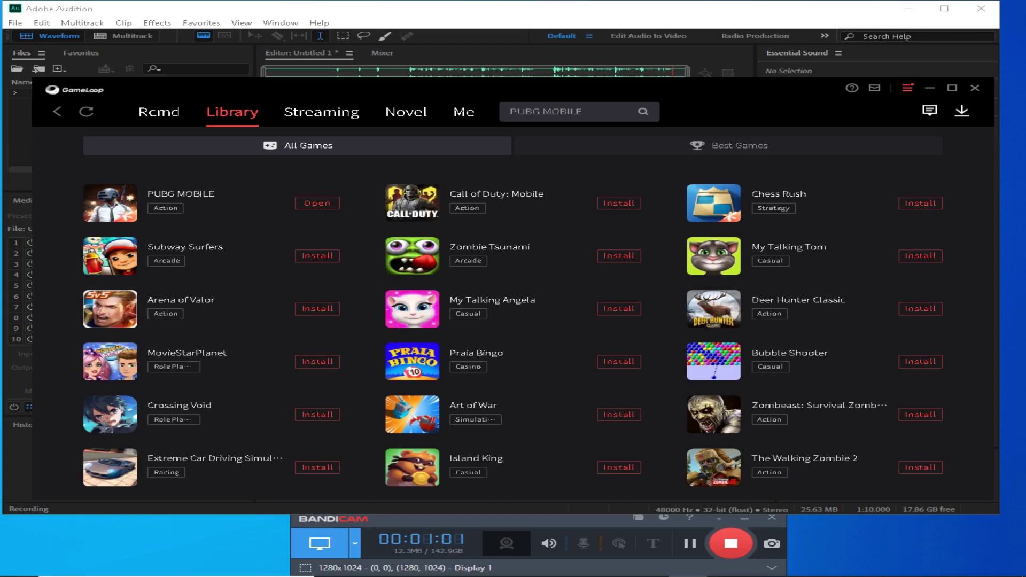
Step: Open the GameLoop settings and show the Engine options
click(907, 89)
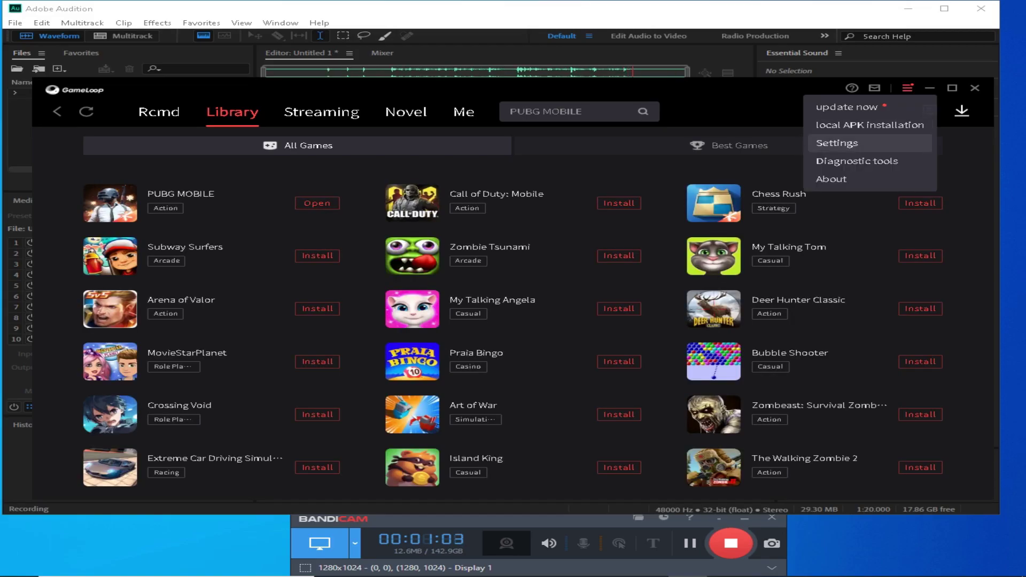
click(836, 142)
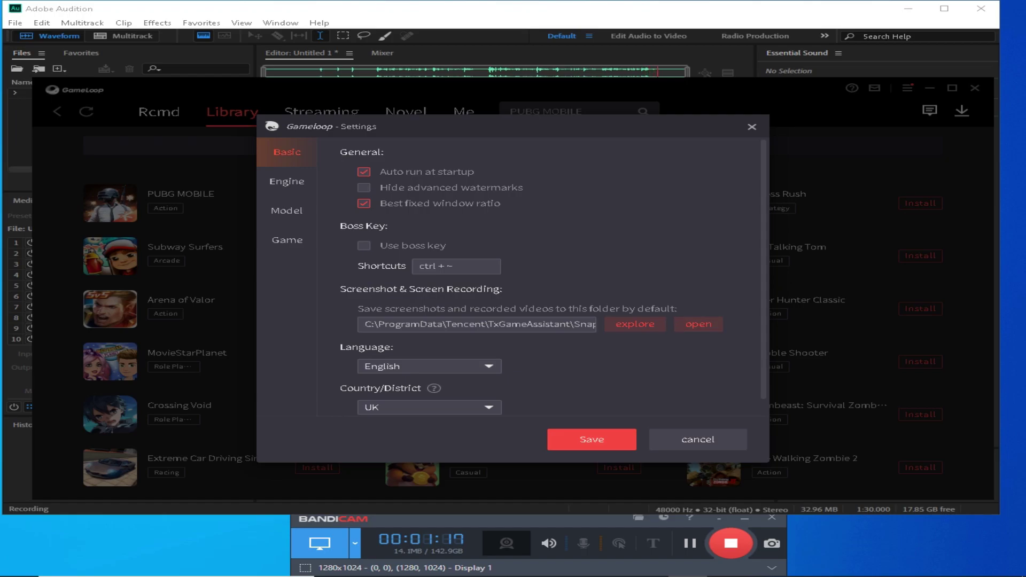
click(286, 182)
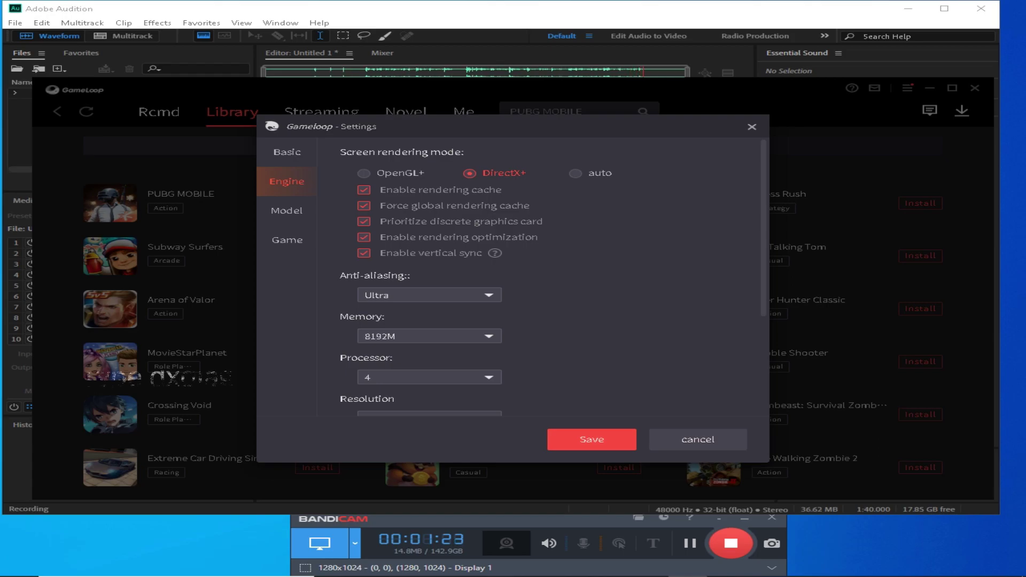
Step: Run dxdiag to check the computer's processor and memory, and close the DirectX Diagnostic Tool
key(super+r)
text(dxdiag)
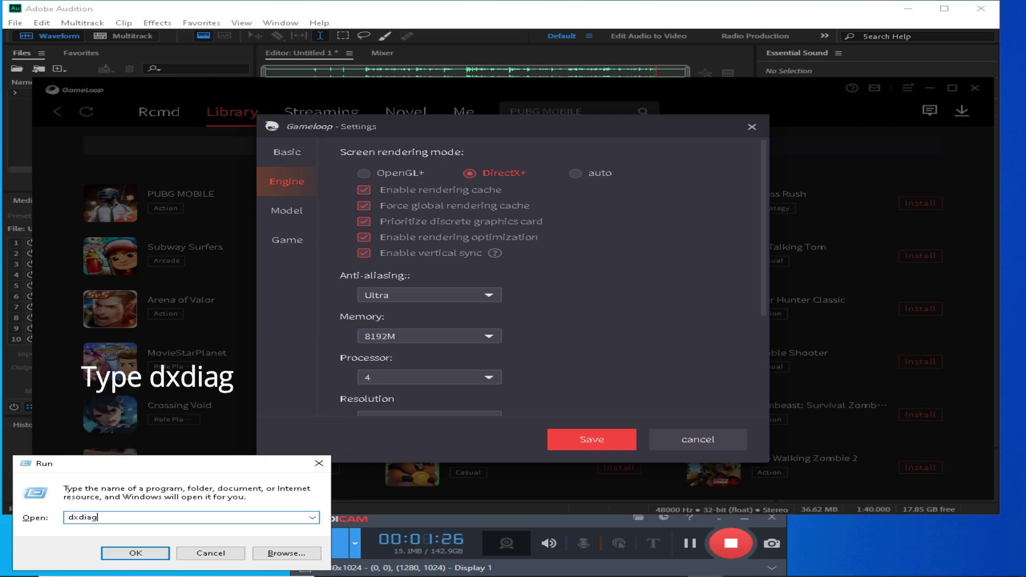
key(Return)
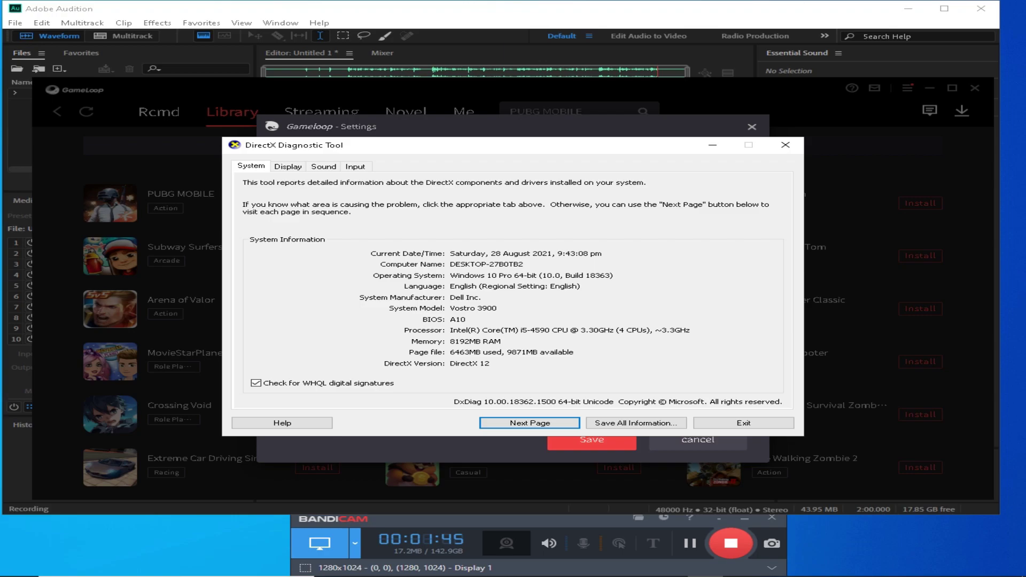
click(743, 422)
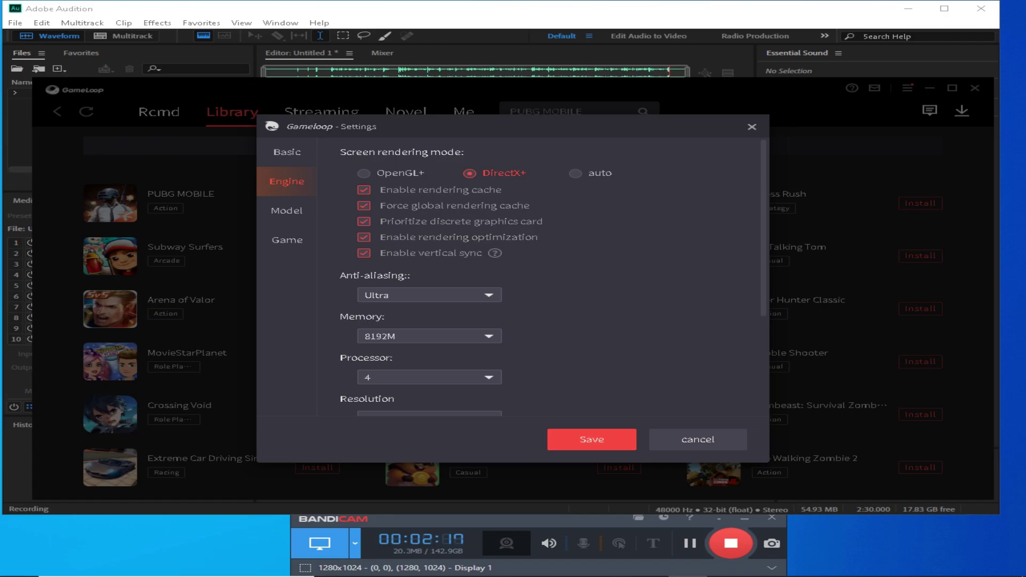
Step: Set the engine's anti-aliasing to Ultra
click(429, 295)
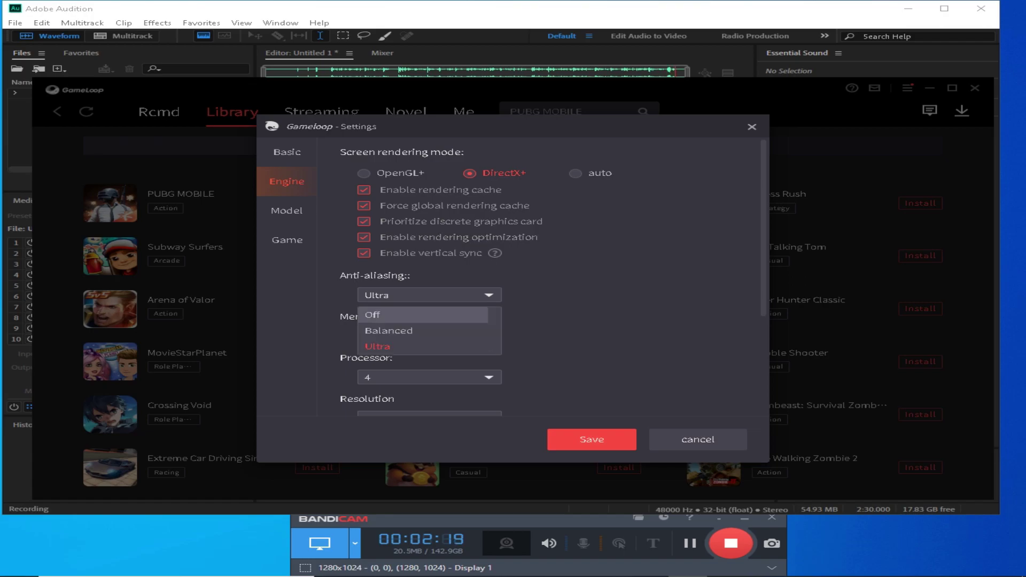
click(422, 347)
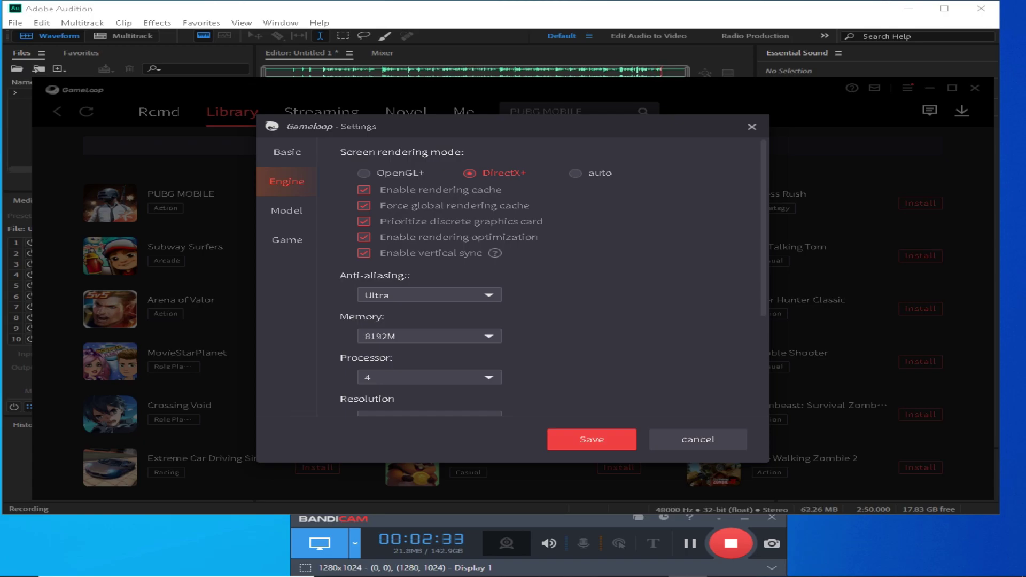
click(489, 295)
click(422, 348)
click(488, 295)
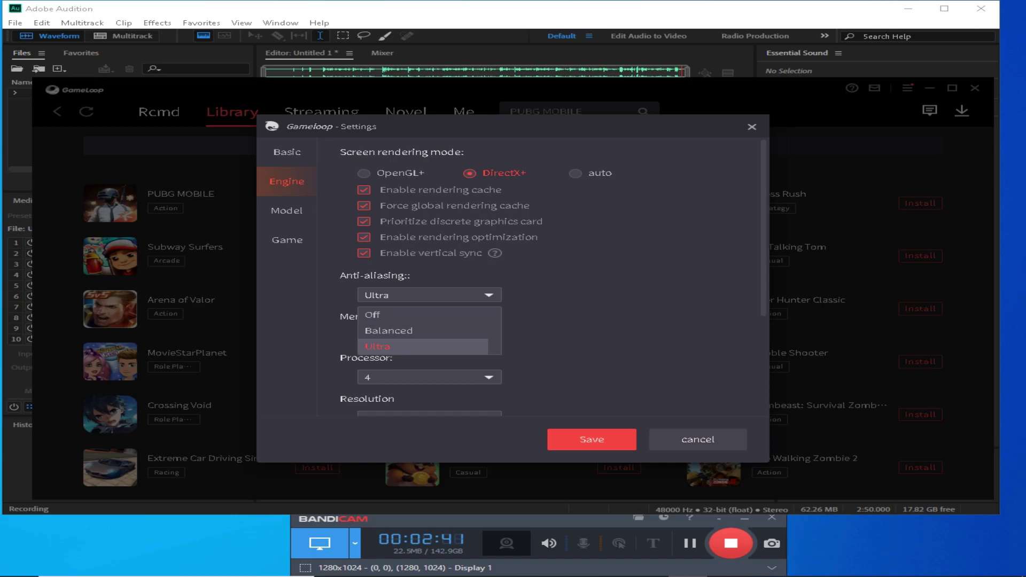
click(417, 347)
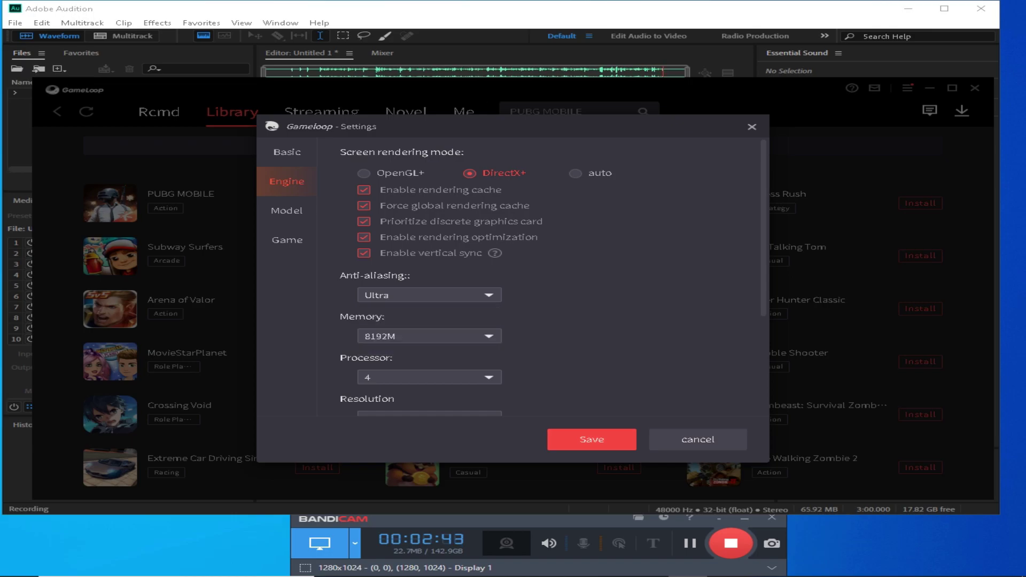
Step: Check the computer's installed RAM in Task Manager's performance view, and close Task Manager
click(429, 336)
click(430, 336)
mouse_move(667, 575)
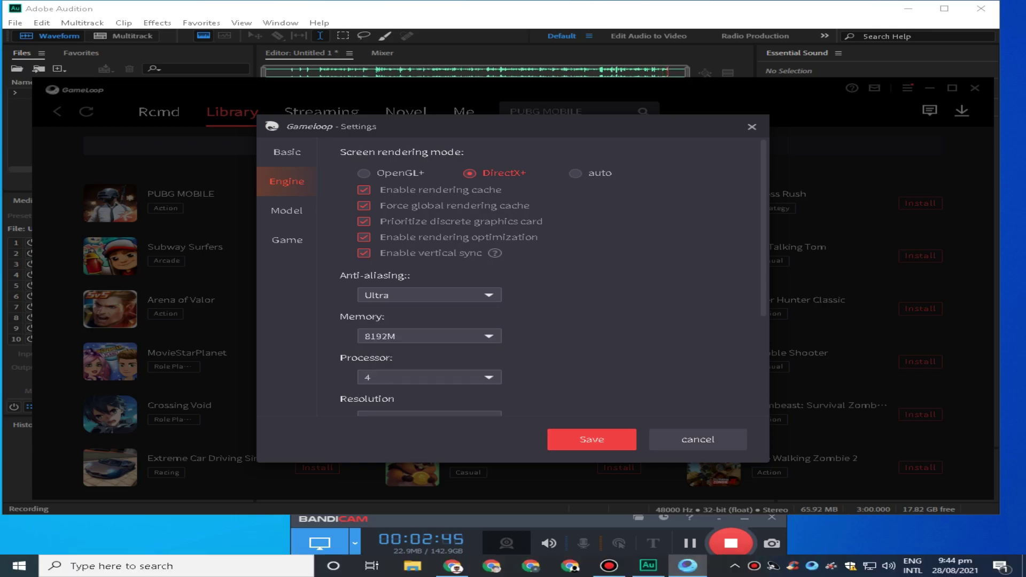
right_click(716, 566)
click(772, 511)
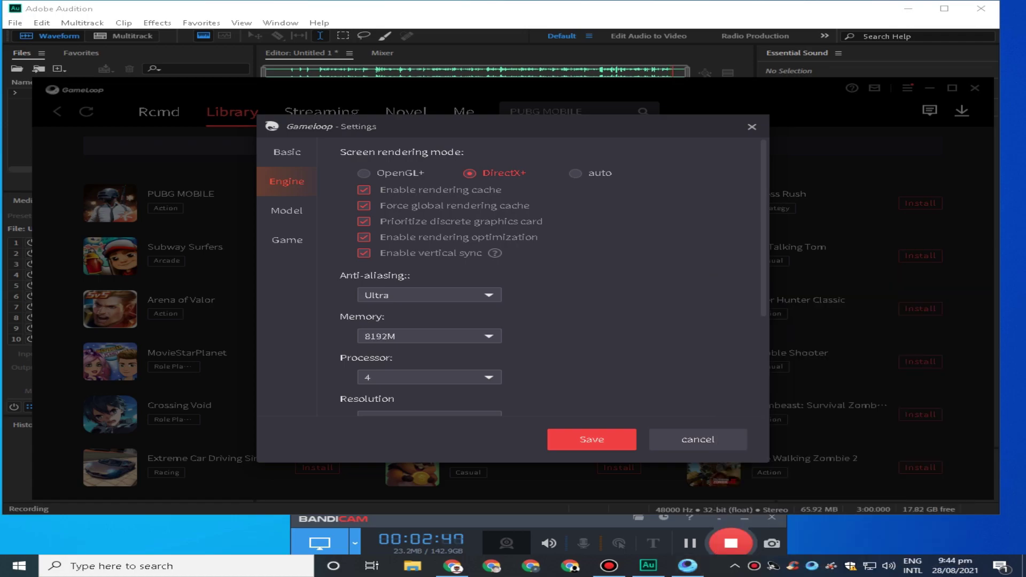
click(468, 191)
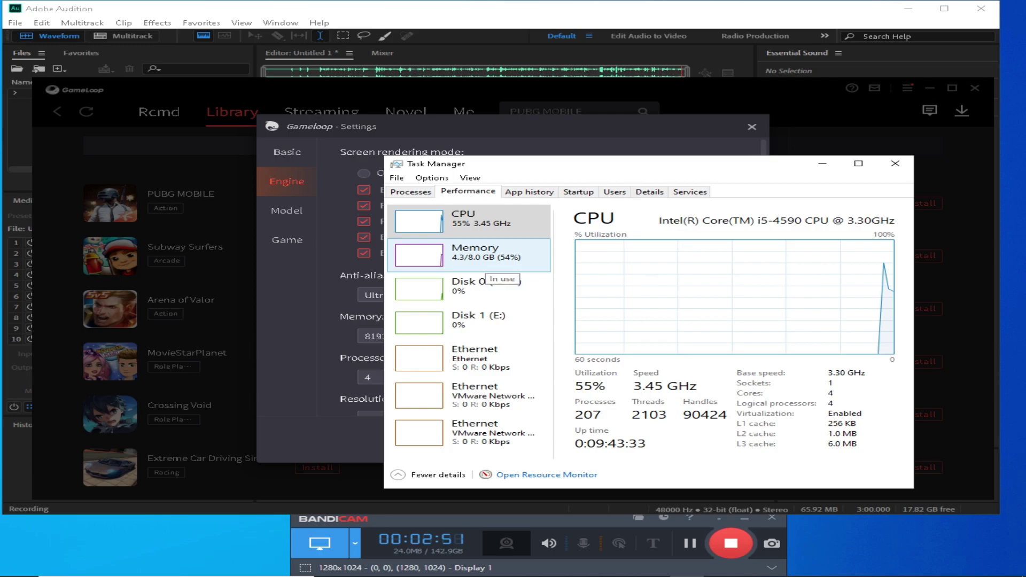
click(895, 163)
Step: Select Ultra anti-aliasing again and set the engine's memory to 8192M
click(429, 295)
click(422, 346)
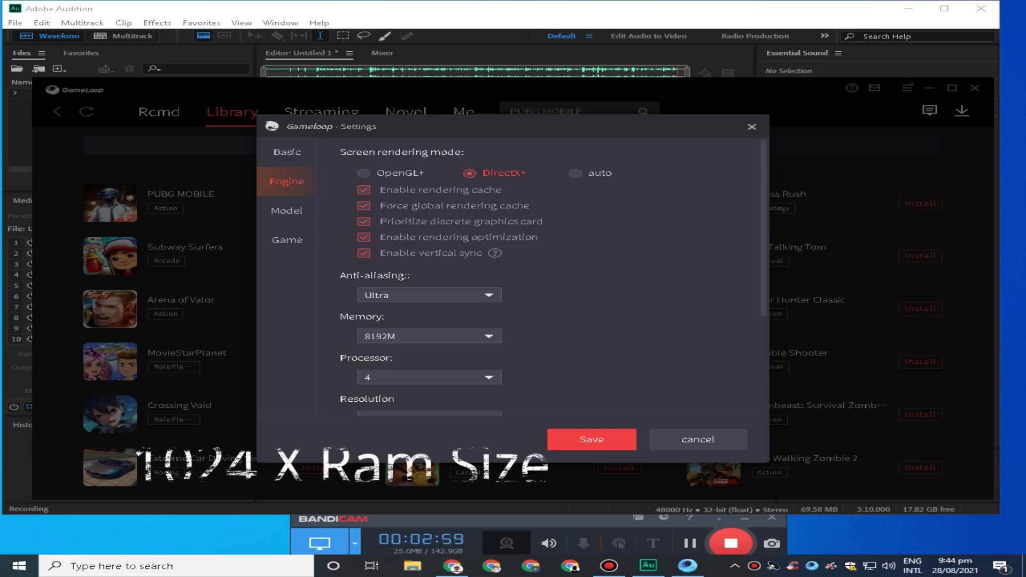
click(488, 336)
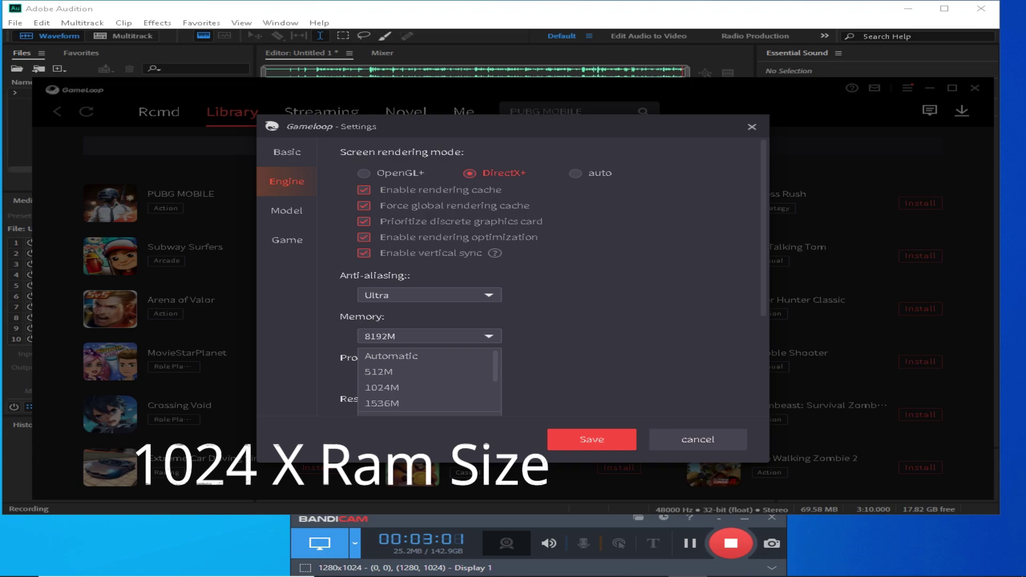
scroll(540, 299, down, 3)
click(488, 269)
click(488, 269)
click(430, 269)
click(430, 228)
click(430, 187)
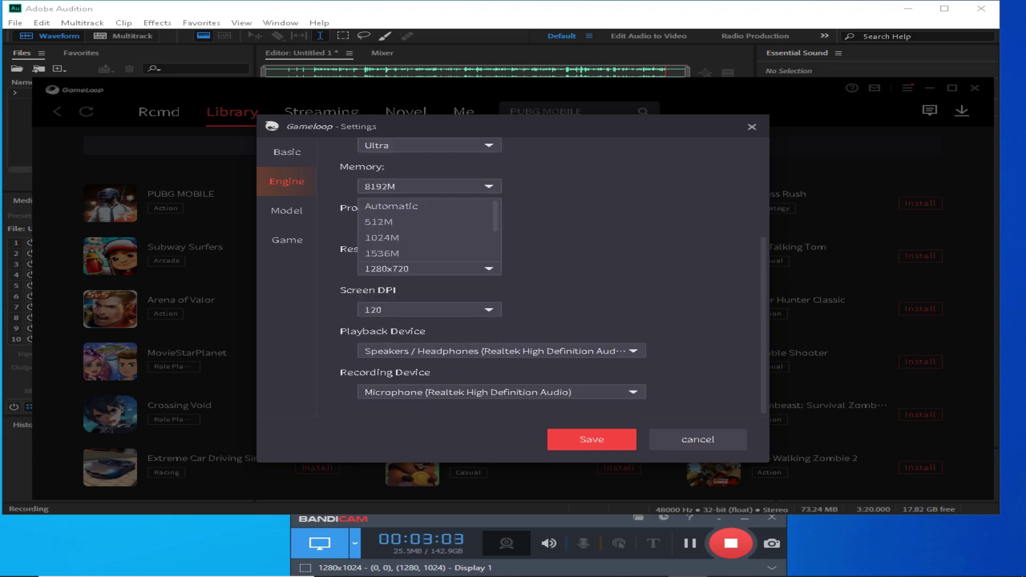
scroll(427, 225, down, 2)
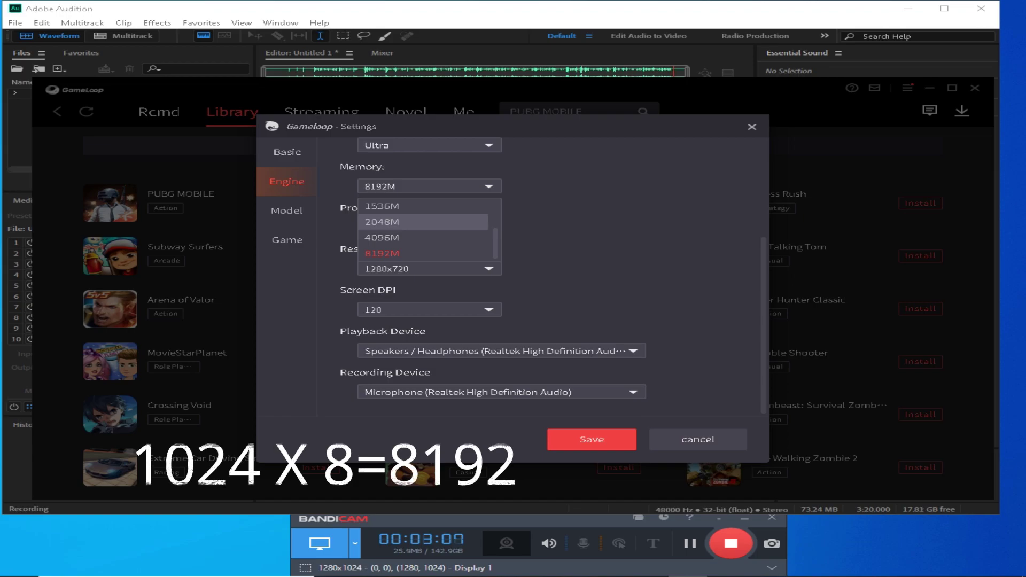
click(406, 253)
Step: Choose 4 for the engine's processor, and check the CPU's core count in Task Manager's performance view
click(430, 227)
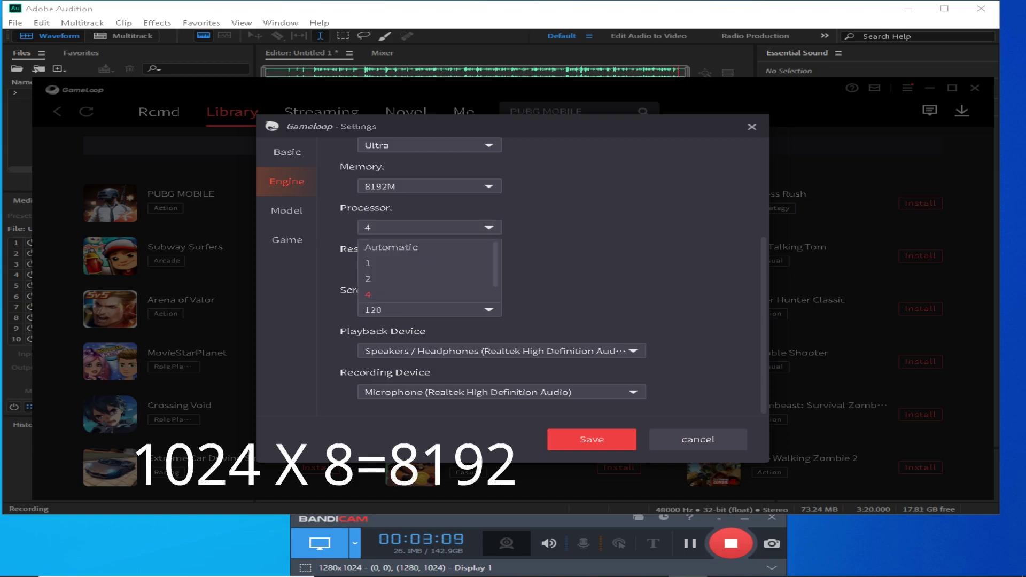
click(422, 295)
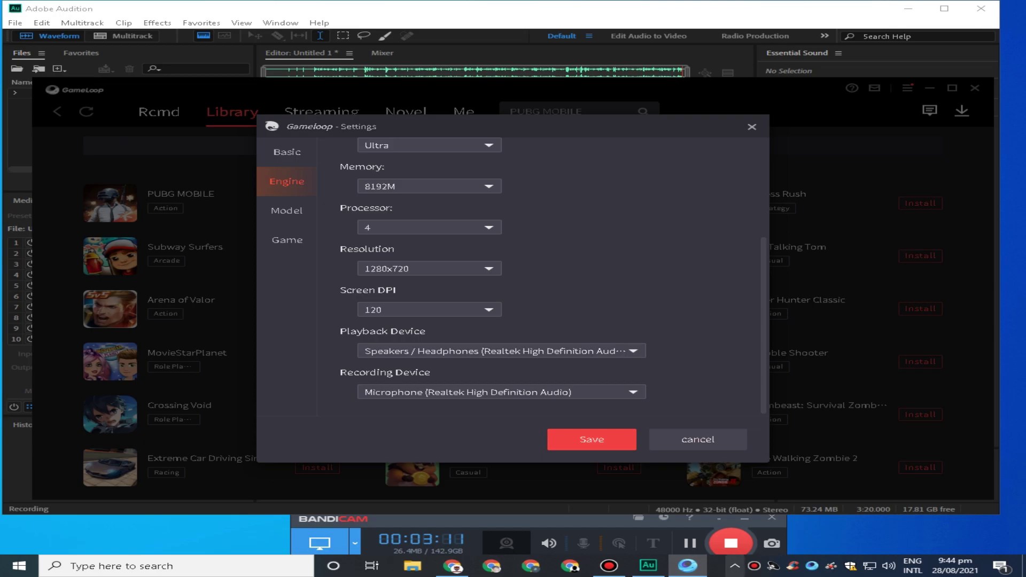
right_click(717, 567)
click(774, 513)
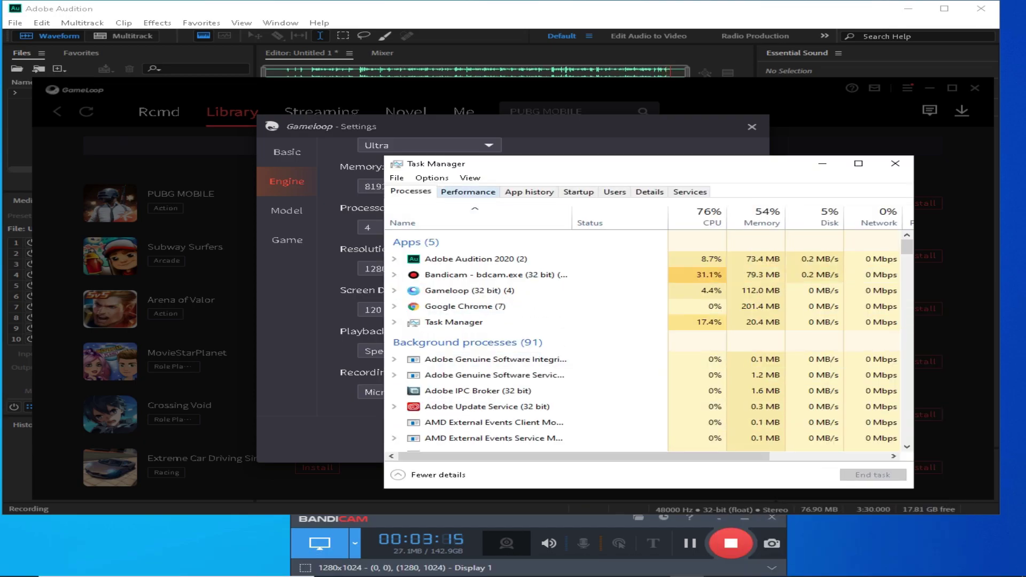
click(467, 191)
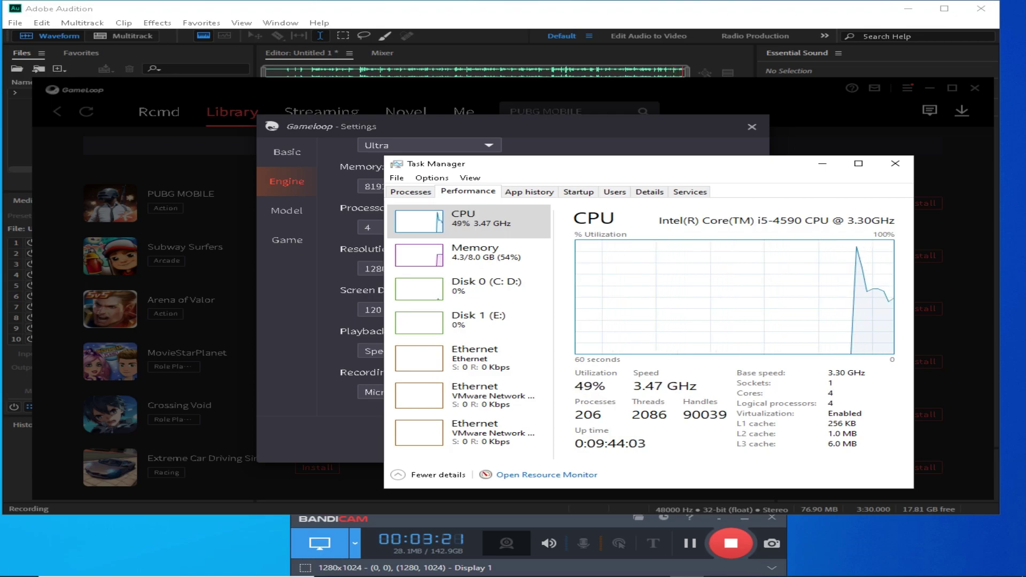
click(895, 164)
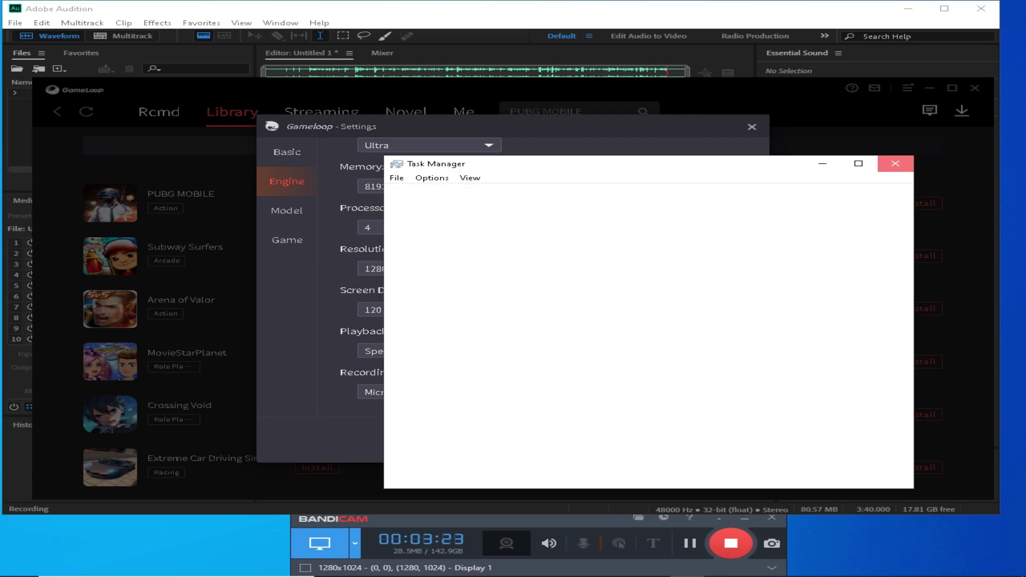
Step: Review the processor options and set the processor value to 4
click(459, 269)
click(459, 269)
click(460, 227)
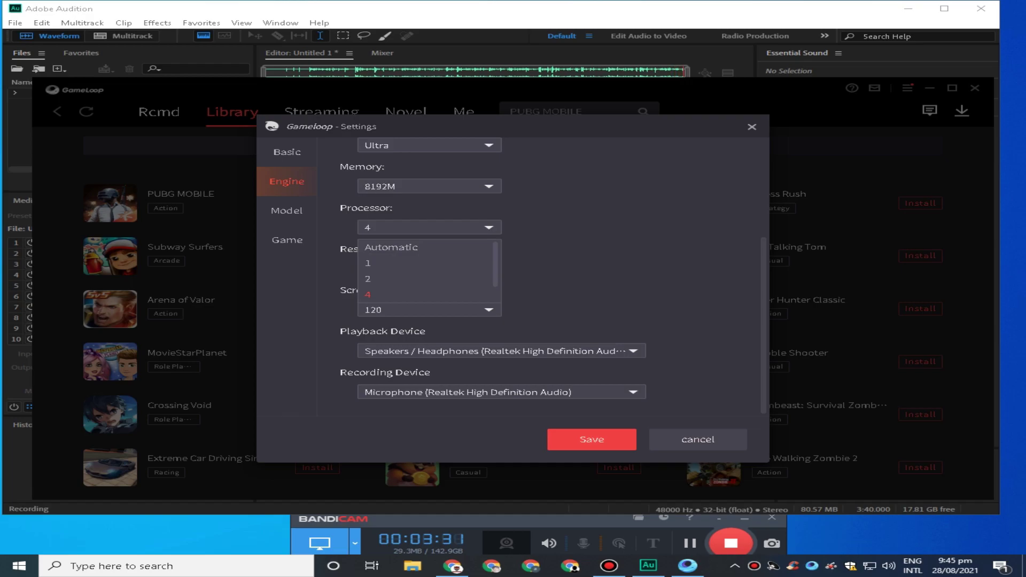
scroll(423, 263, down, 1)
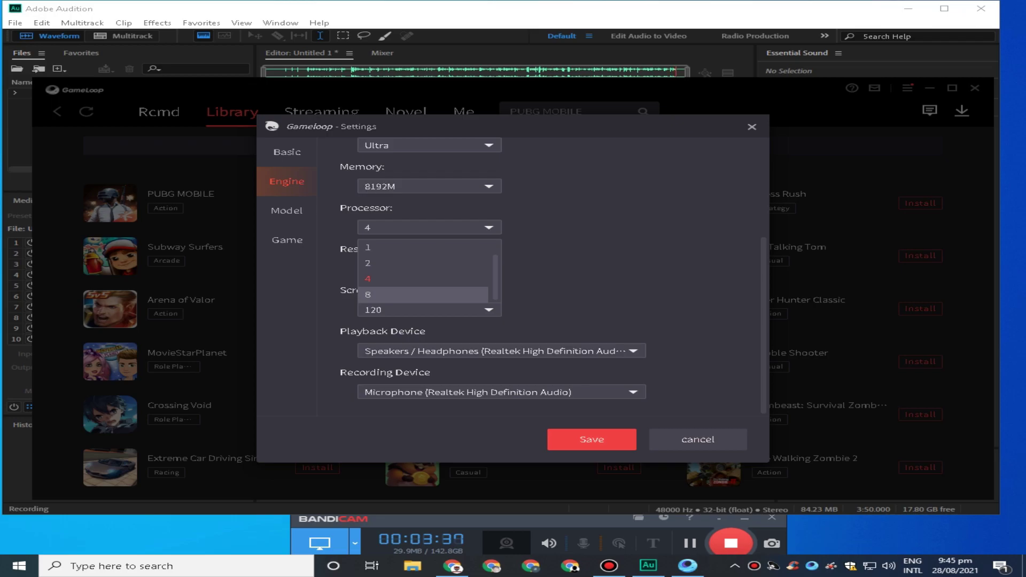
click(422, 279)
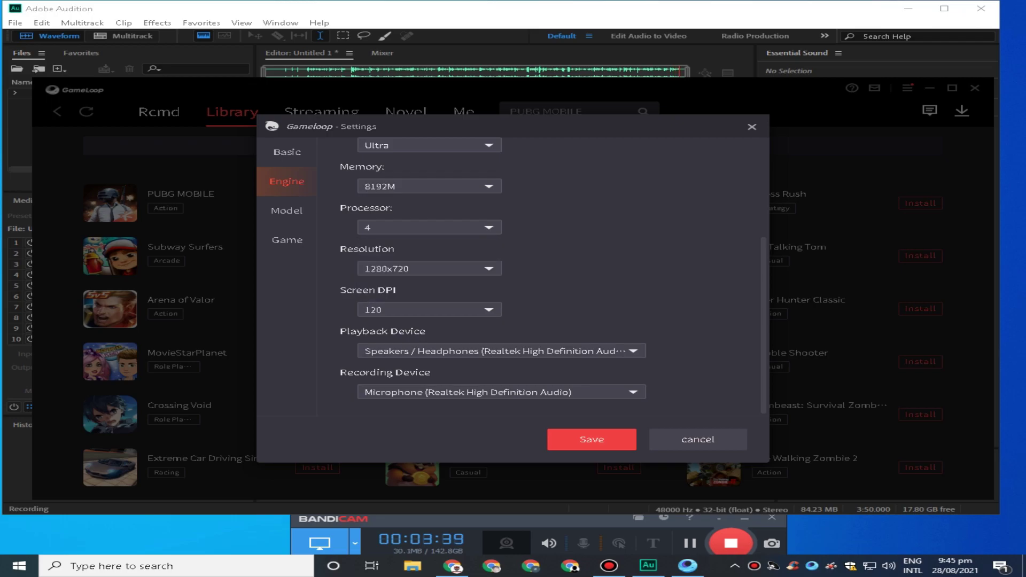
click(430, 228)
click(422, 279)
Step: Set the emulator's resolution to 1280x720
click(430, 269)
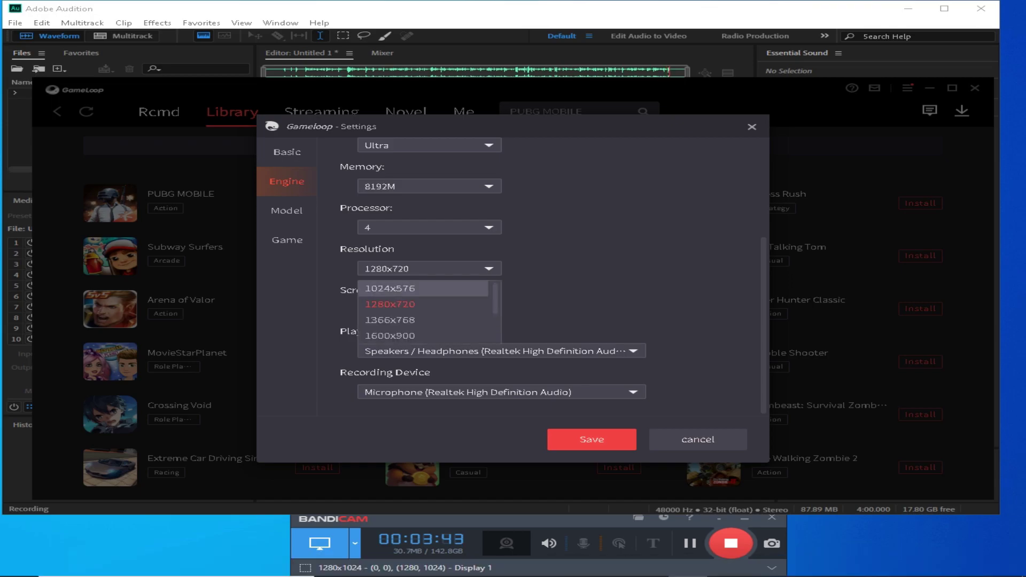
key(Down)
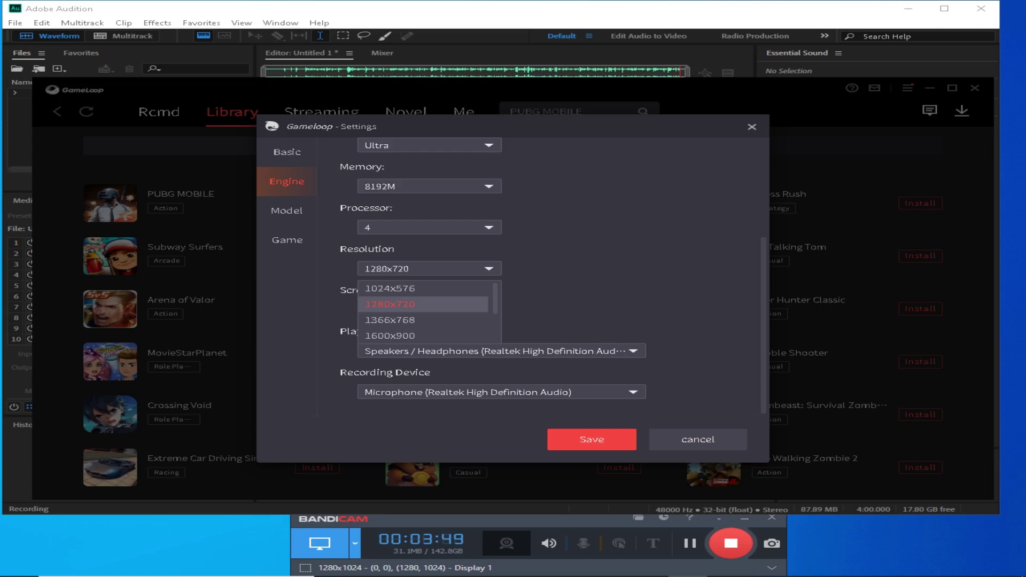
key(Up)
key(Down)
key(Return)
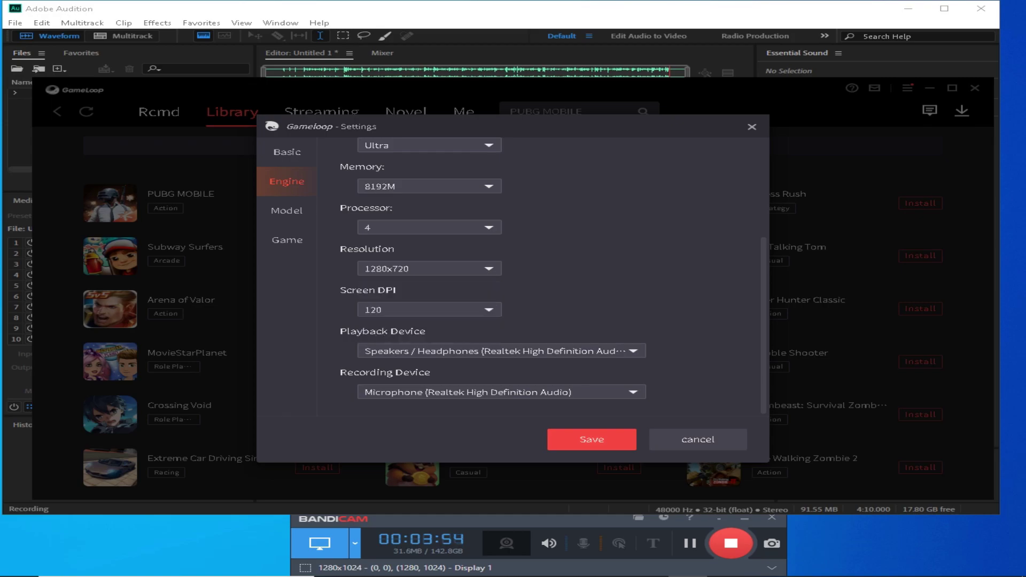
click(488, 268)
key(Up)
key(Return)
key(alt+Down)
key(Down)
key(Return)
Step: Review the available screen DPI values and set the screen DPI to 120
click(429, 310)
scroll(426, 330, down, 2)
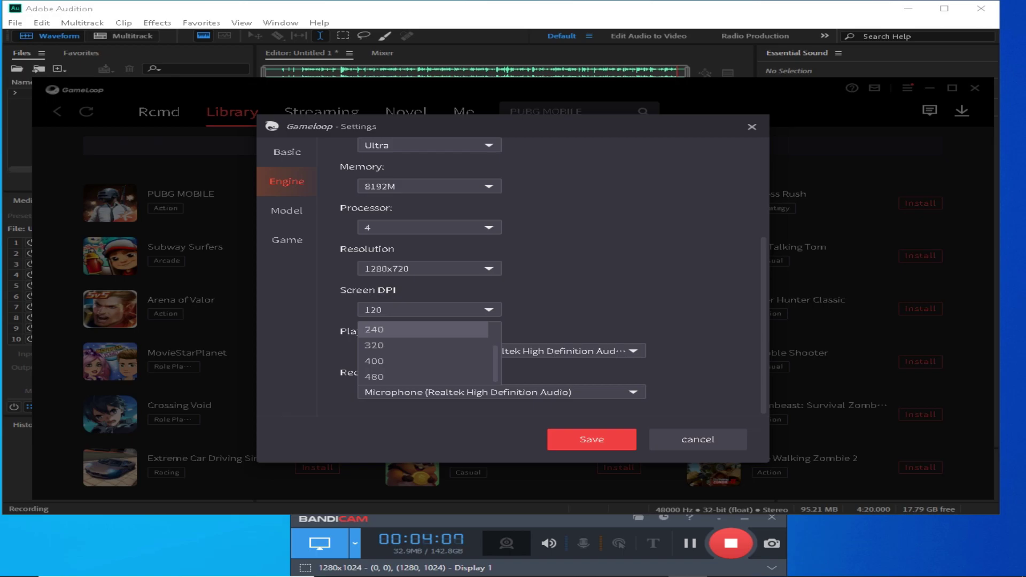
scroll(424, 352, up, 2)
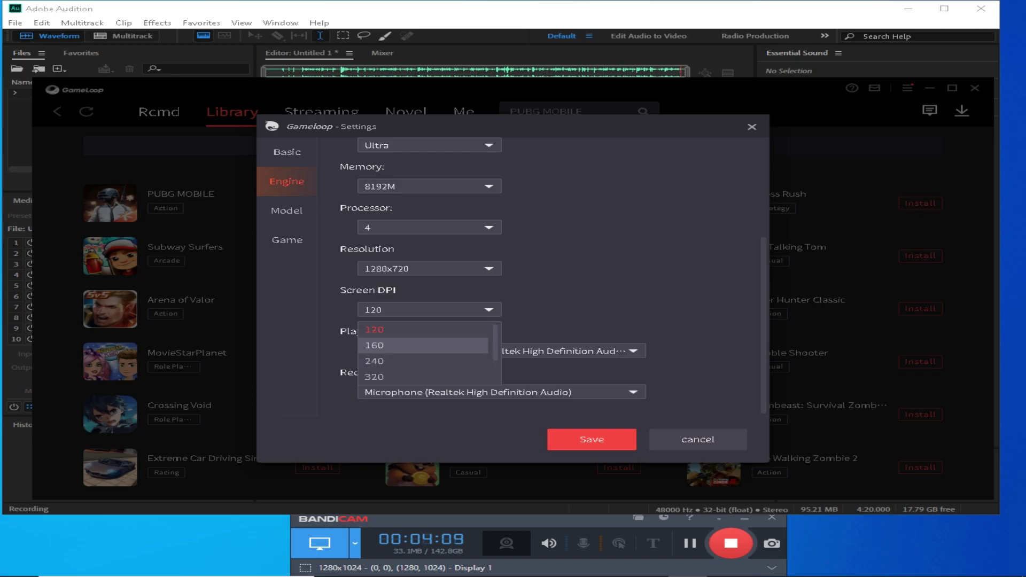
click(423, 329)
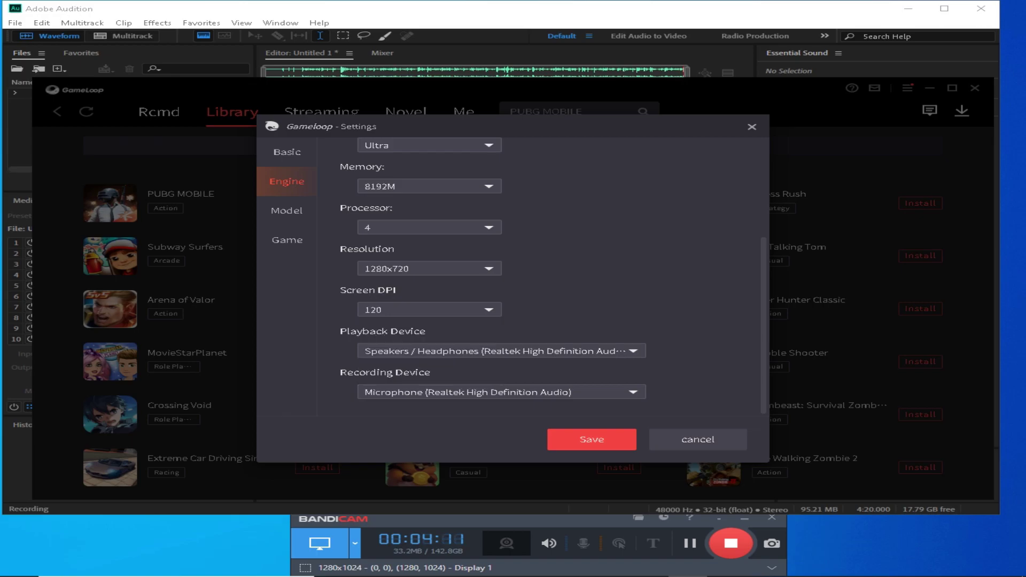
Step: Examine the model categories and phone models offered for the custom mobile phone model
click(287, 211)
click(526, 171)
click(526, 172)
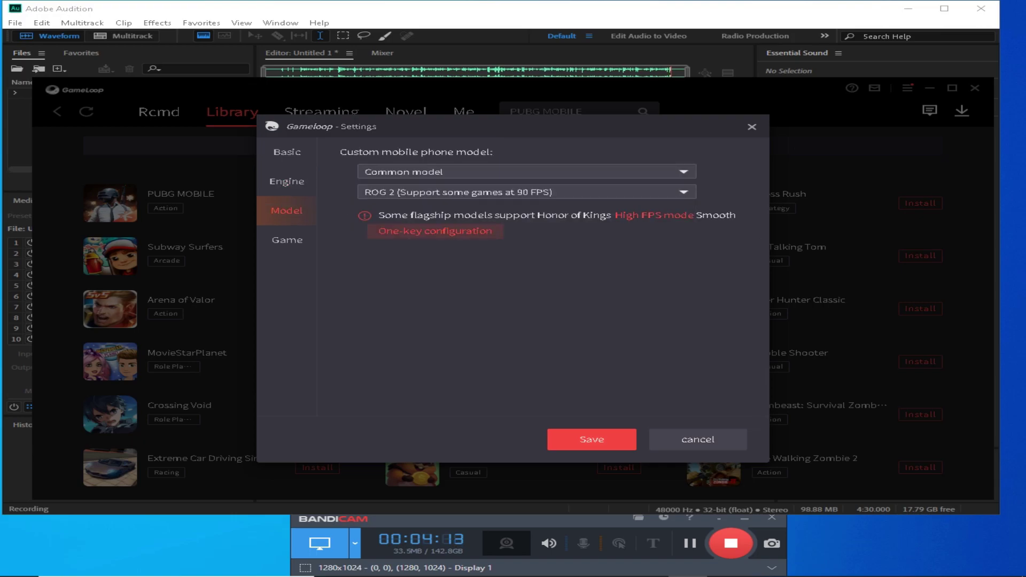
click(526, 172)
click(526, 171)
click(526, 191)
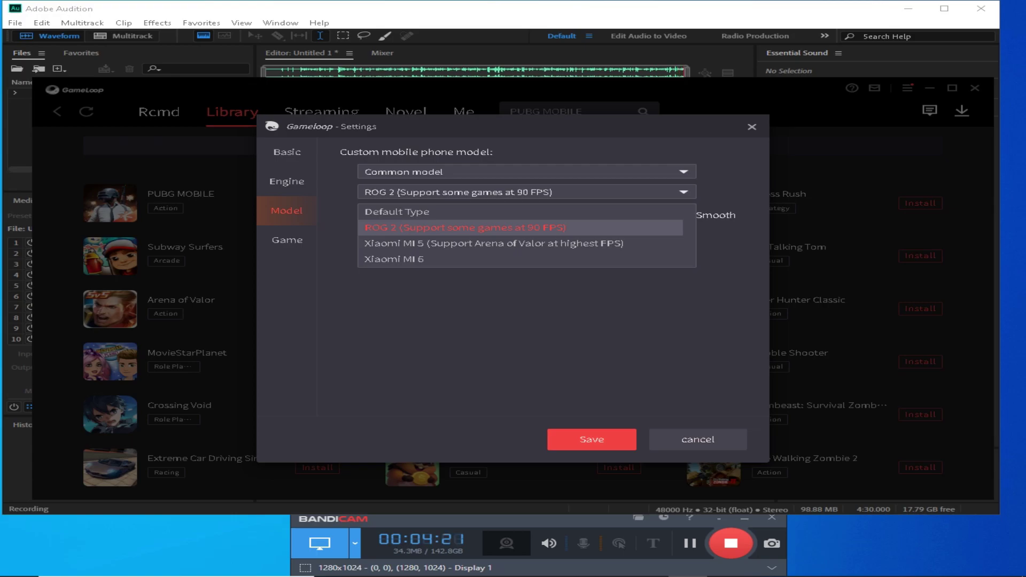
click(526, 310)
click(526, 192)
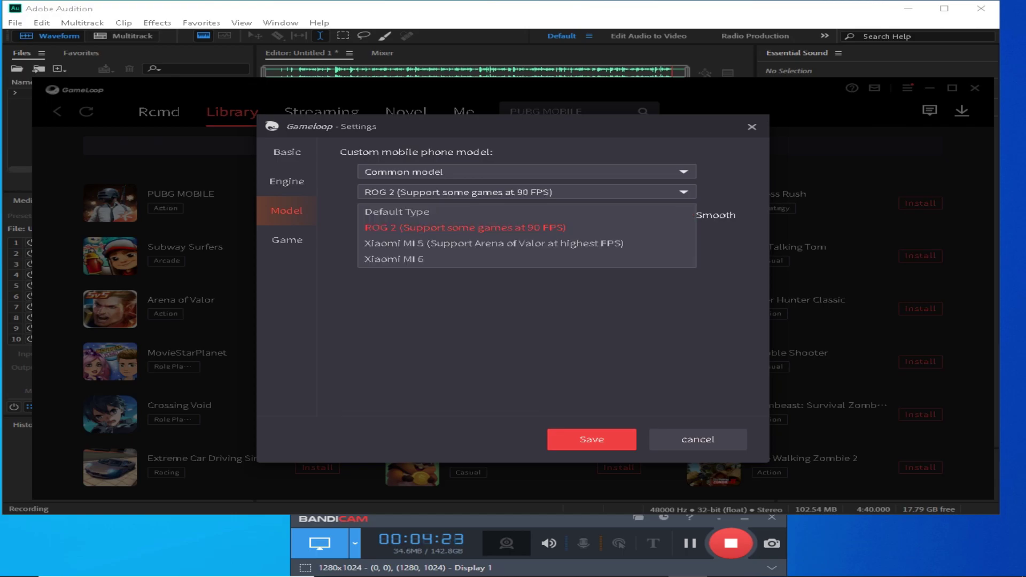
key(Escape)
click(526, 171)
click(527, 172)
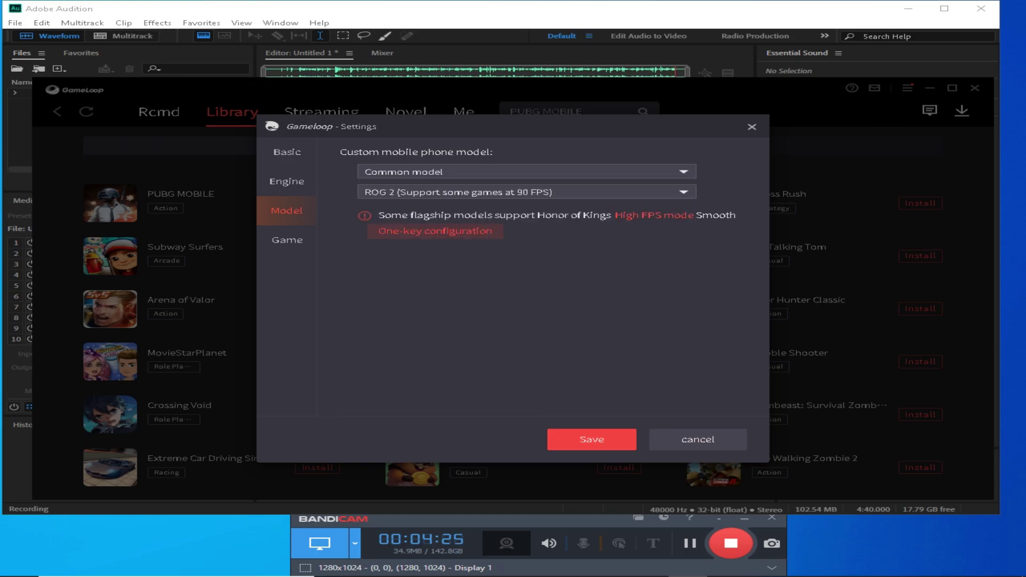
Step: Examine the game definition, graphics quality and FPS options in the PUBG MOBILE game settings
click(287, 240)
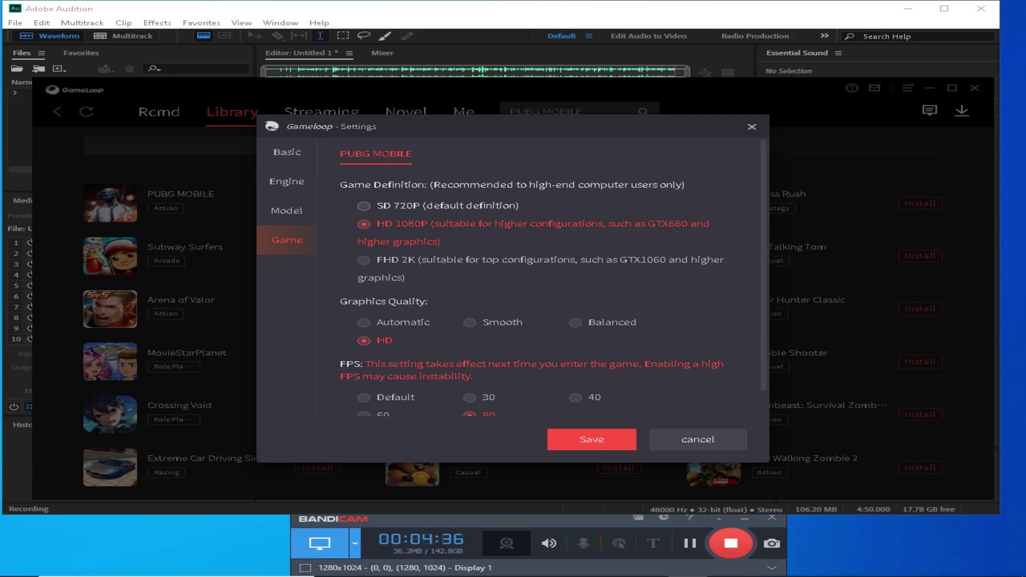
click(287, 181)
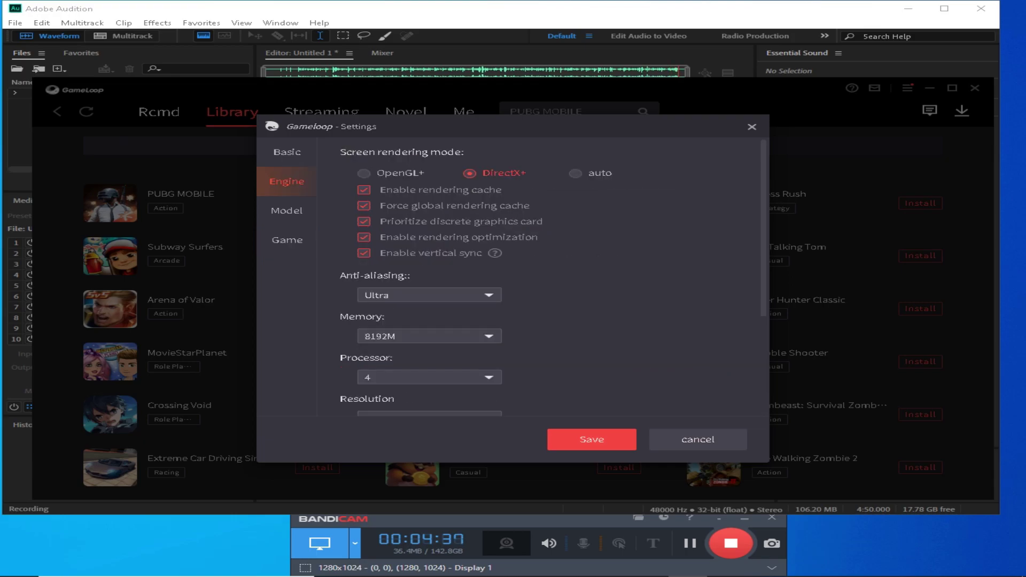
click(287, 240)
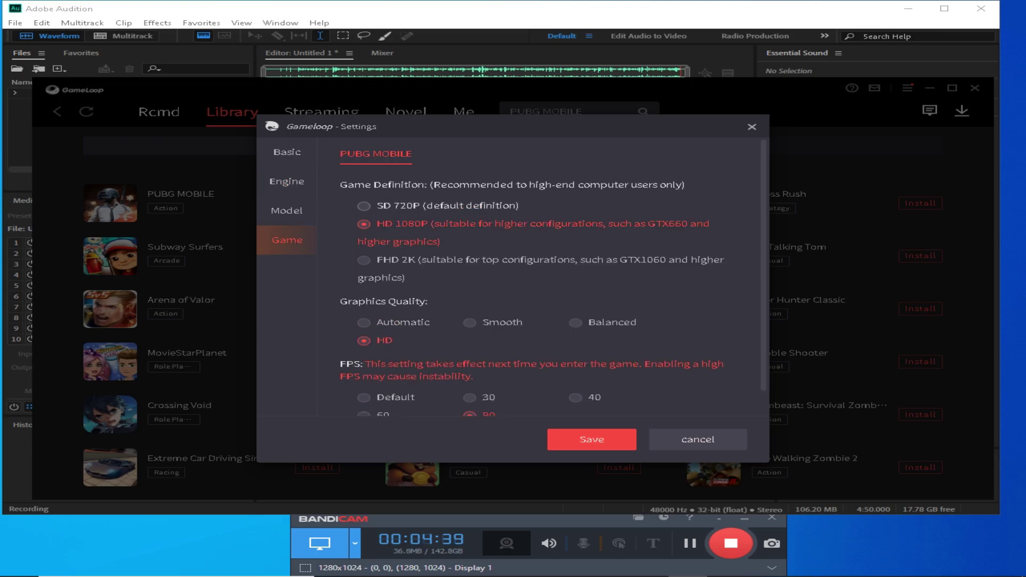
scroll(553, 277, down, 1)
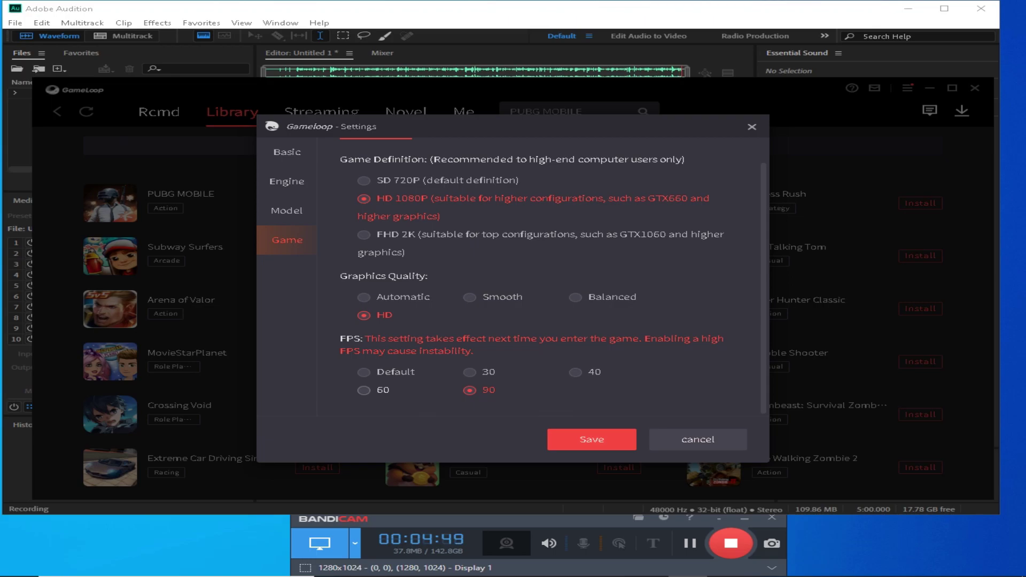
Step: Check the monitor's refresh rate in the Windows advanced display settings, and close the Settings window
right_click(1016, 309)
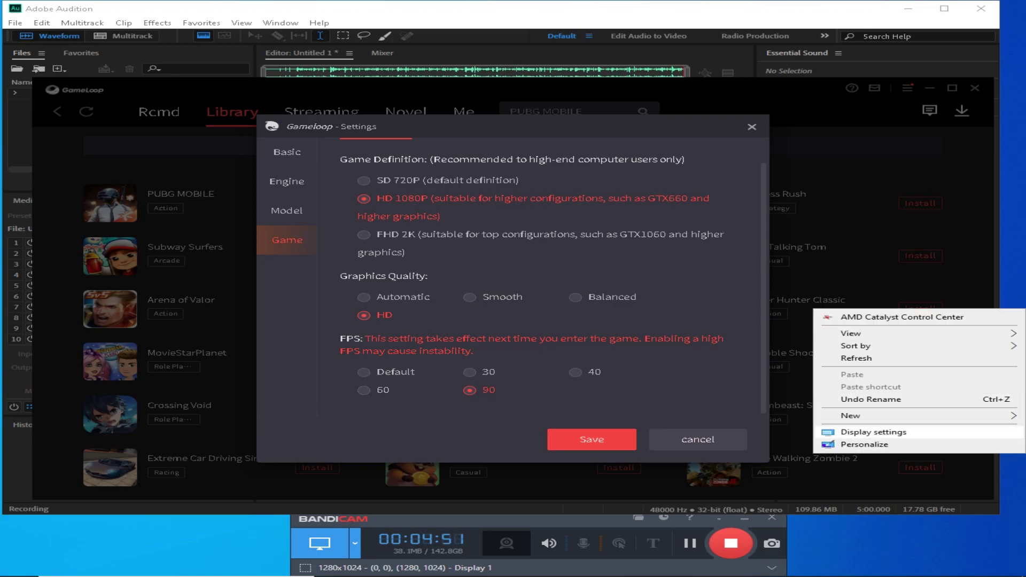
click(919, 432)
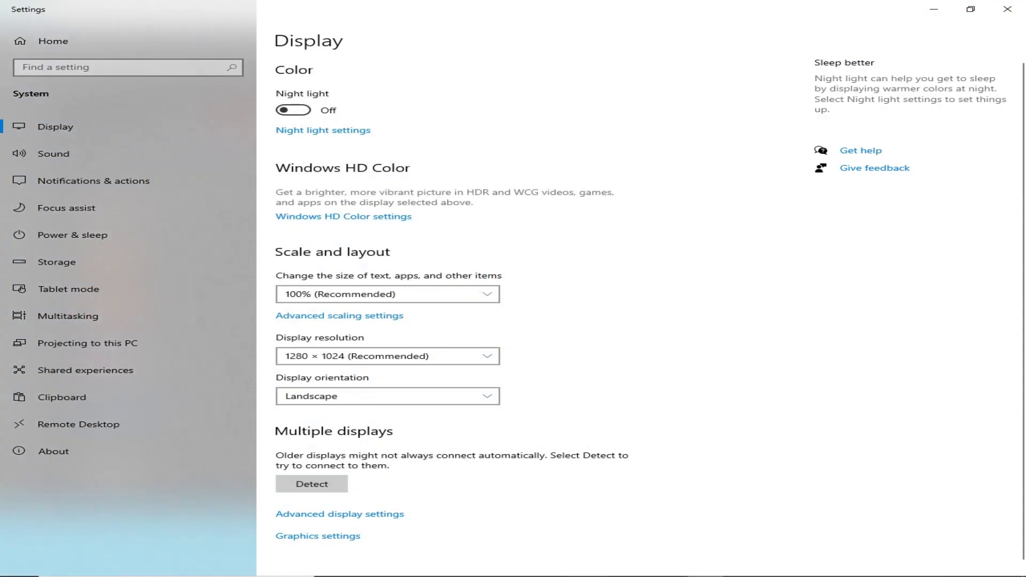
click(340, 514)
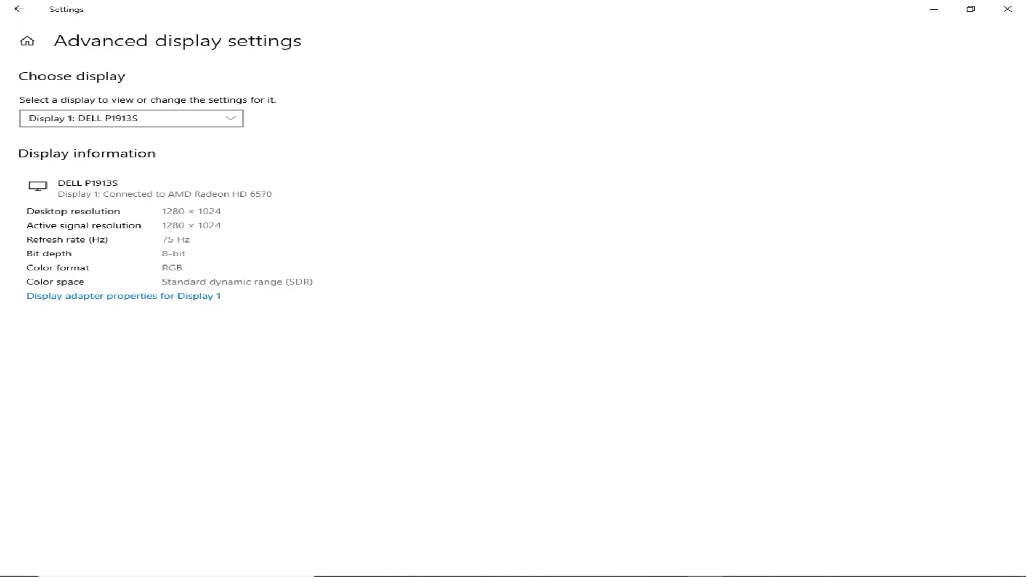
click(1007, 9)
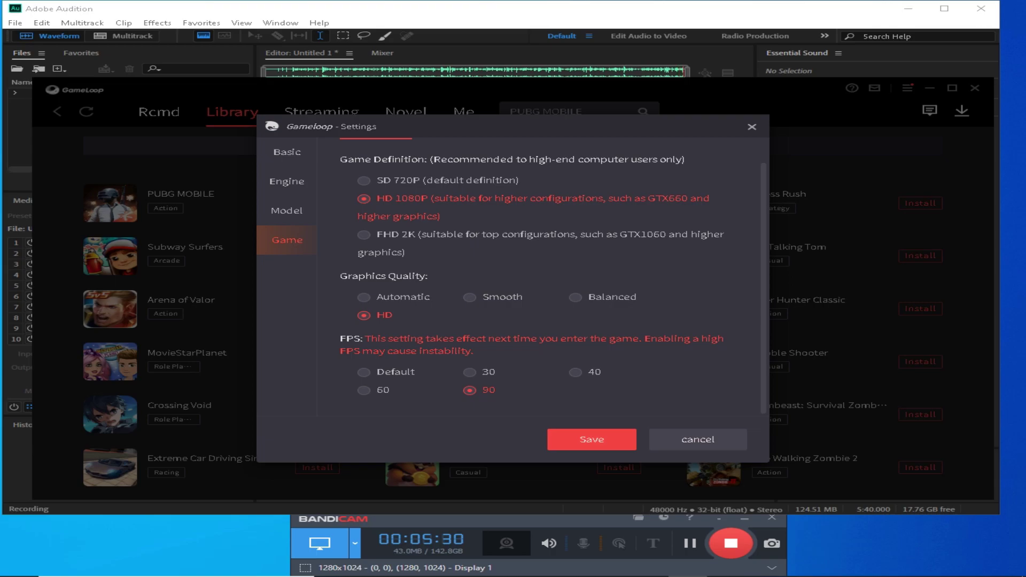
Step: Try SD 720P definition and Smooth graphics quality for PUBG MOBILE, and set them back to HD 1080P and HD
click(494, 297)
click(441, 180)
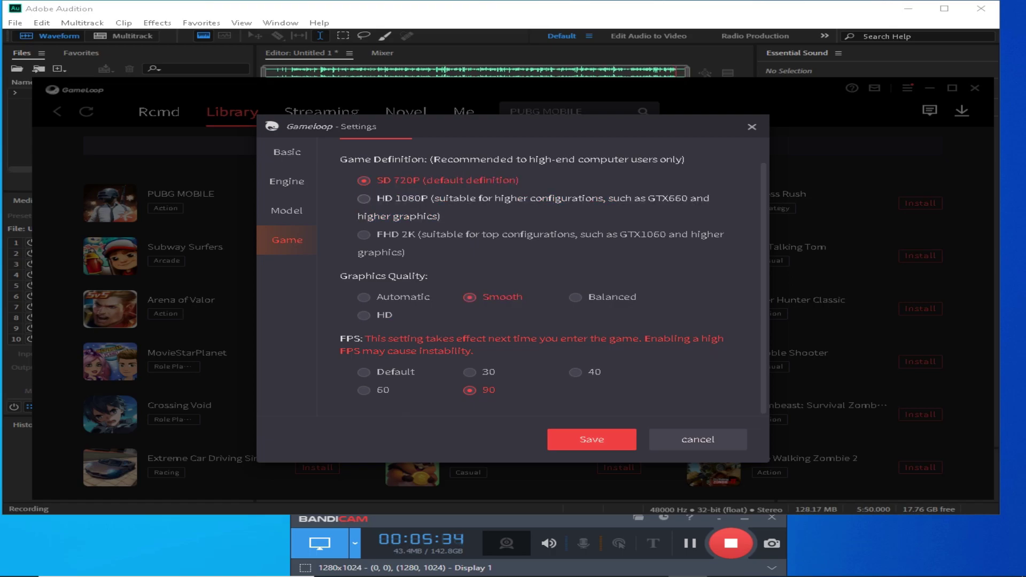
click(403, 199)
click(384, 315)
click(494, 297)
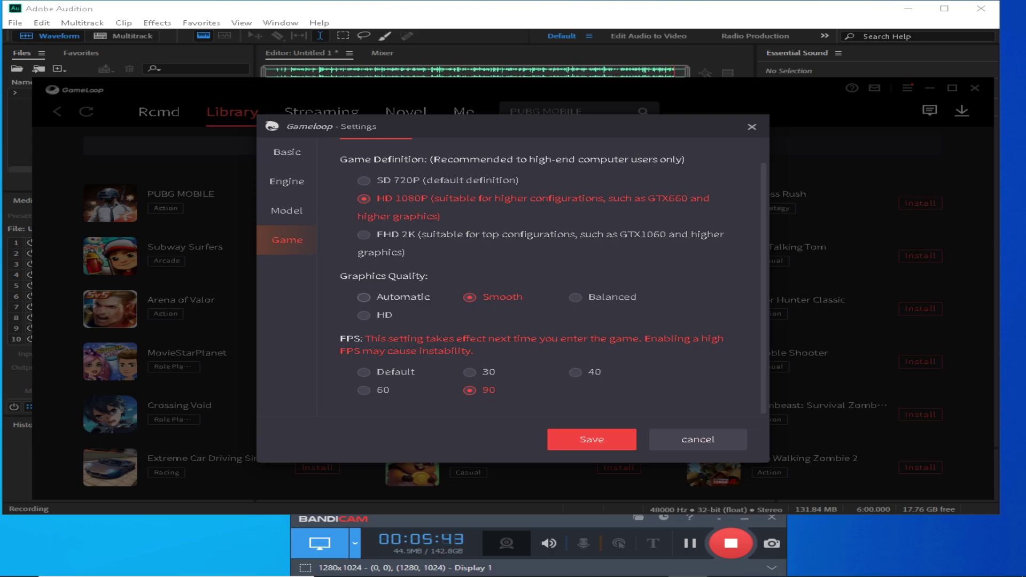
click(374, 316)
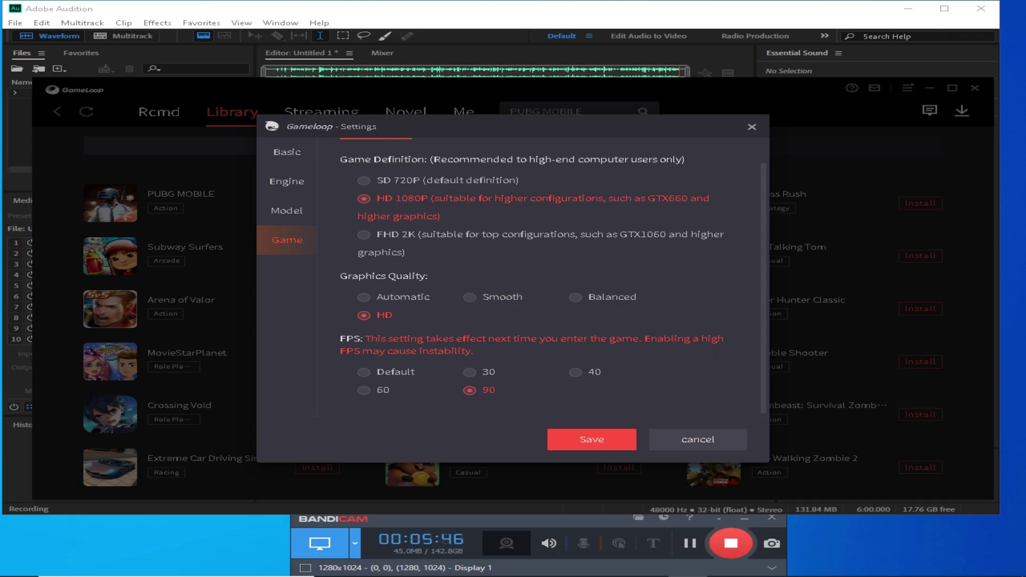